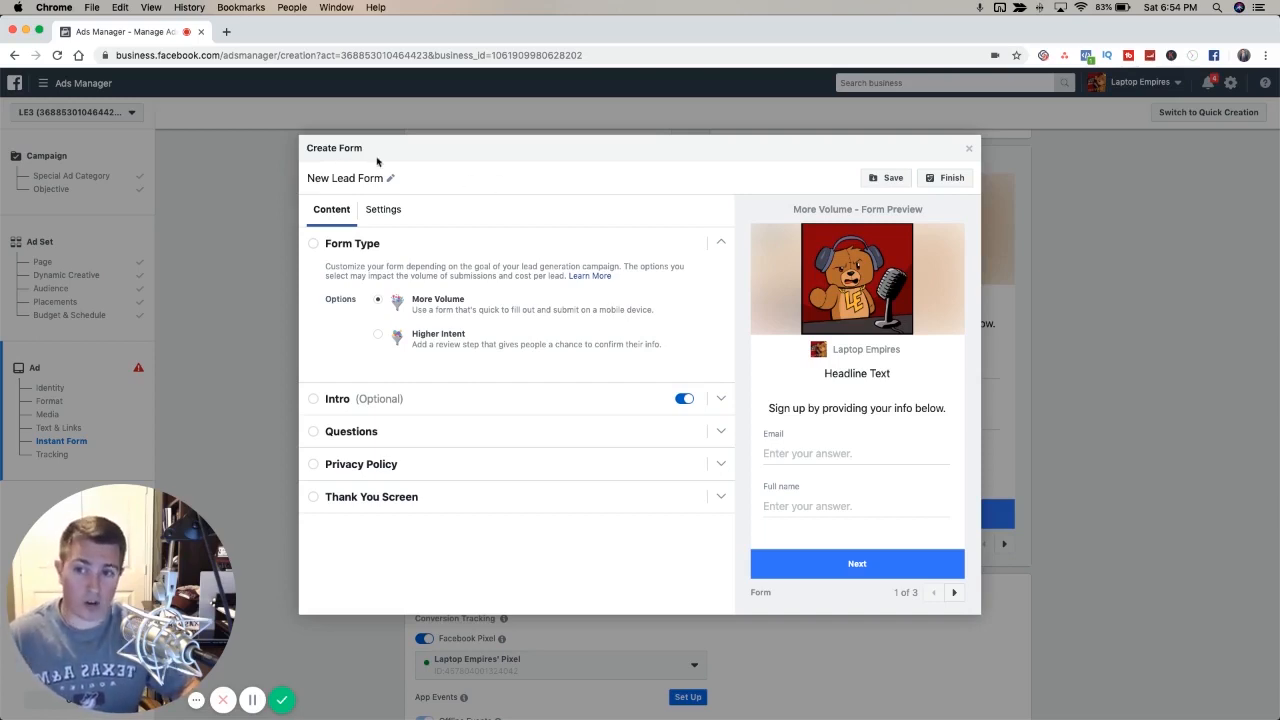
# Set the lead form's sharing configuration to Open so anyone can submit it
pyautogui.click(393, 222)
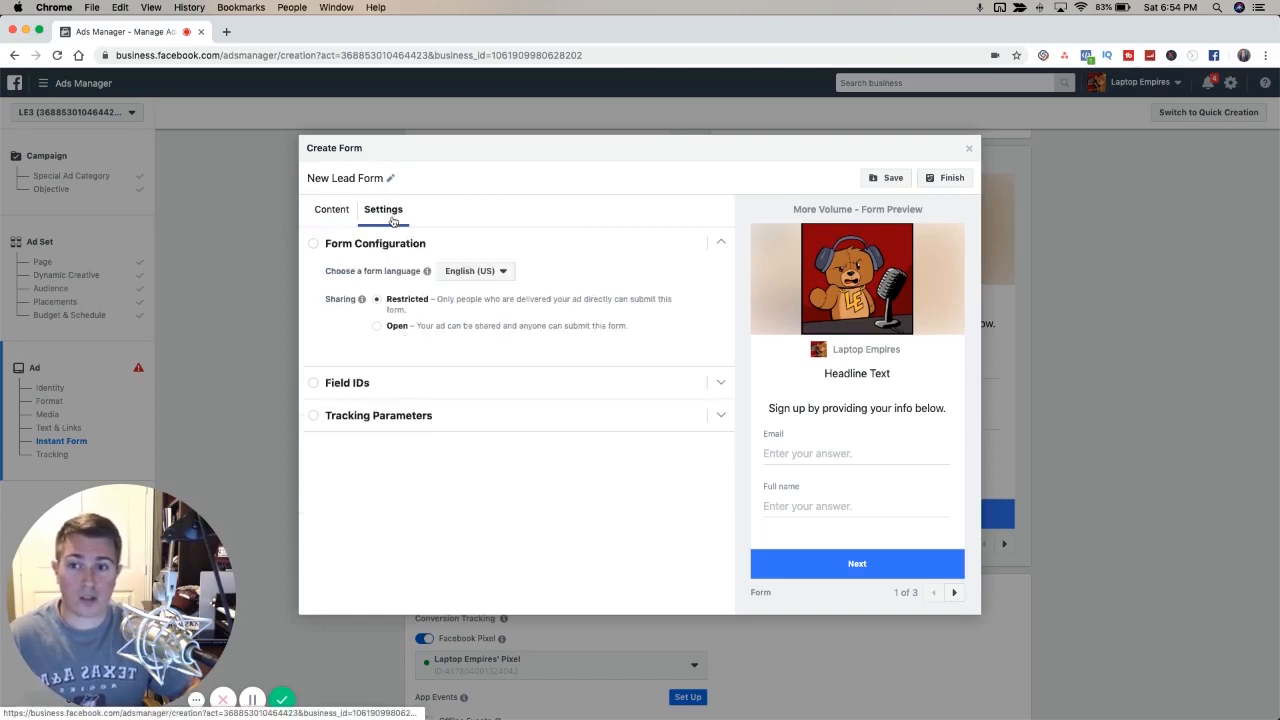
pyautogui.click(378, 328)
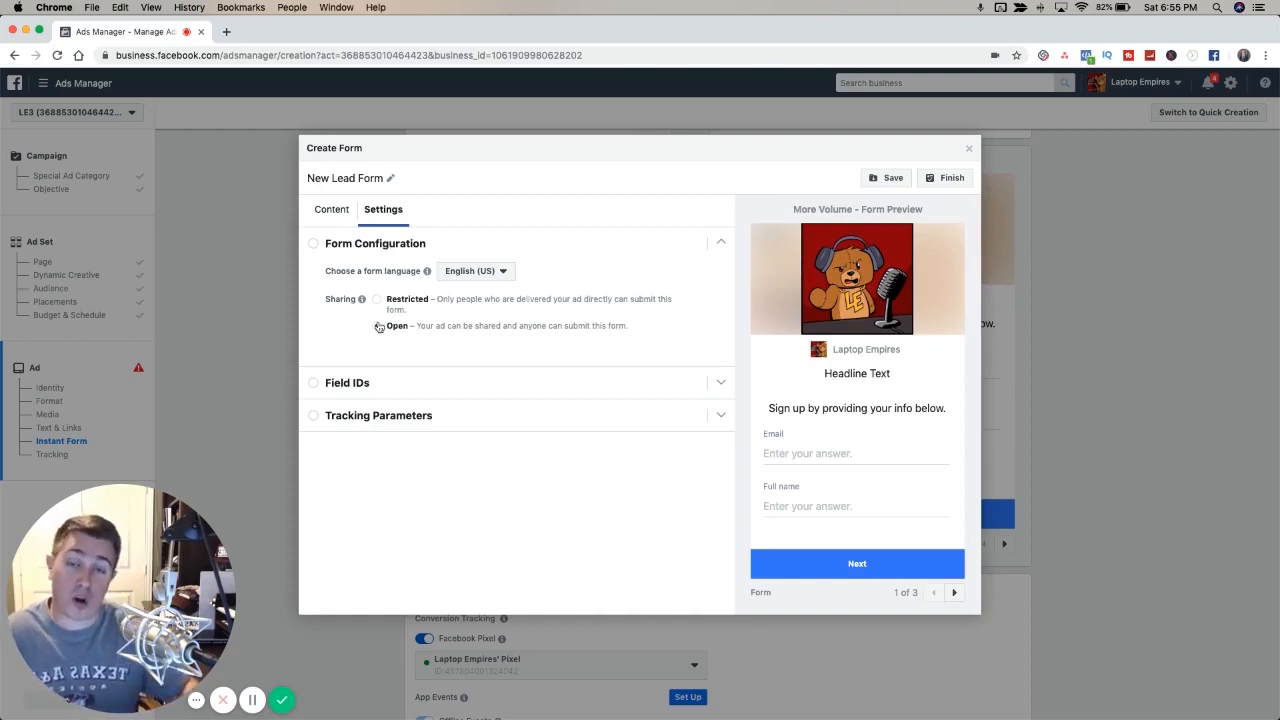
pyautogui.click(378, 326)
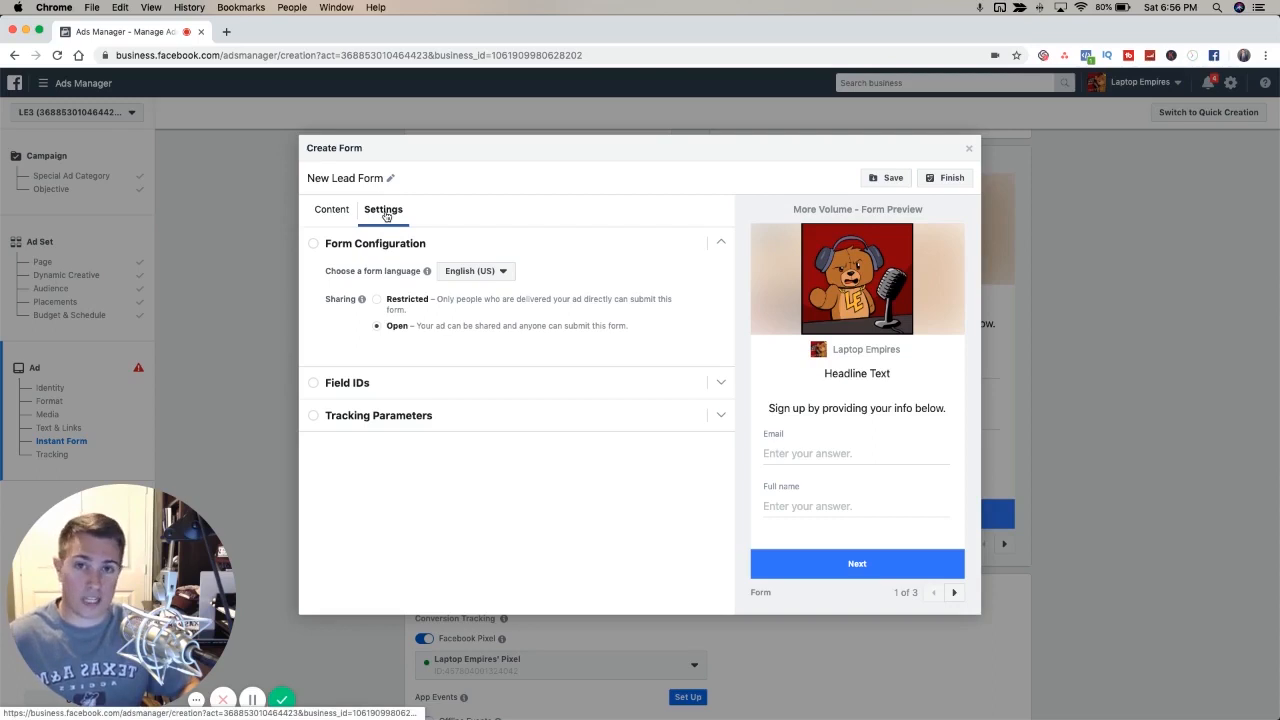
# Try the Higher Intent form type, view its review screen section, and switch the form back to More Volume
pyautogui.click(334, 216)
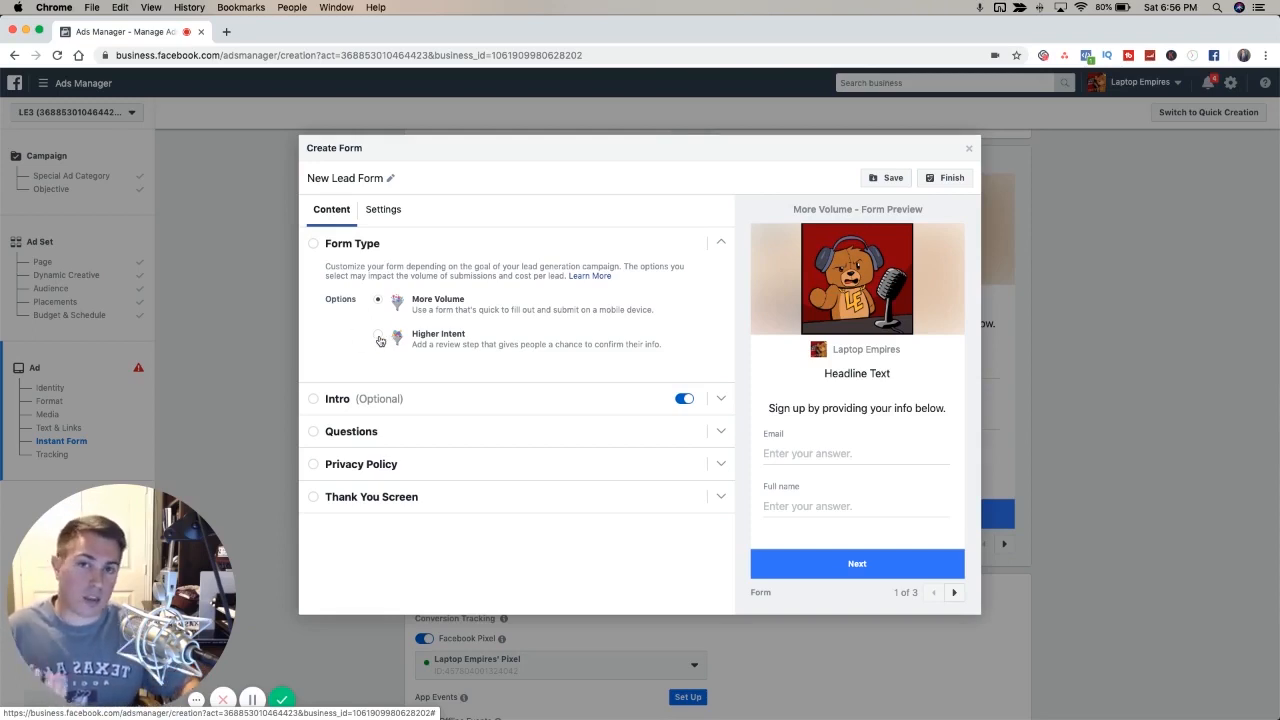
pyautogui.click(379, 339)
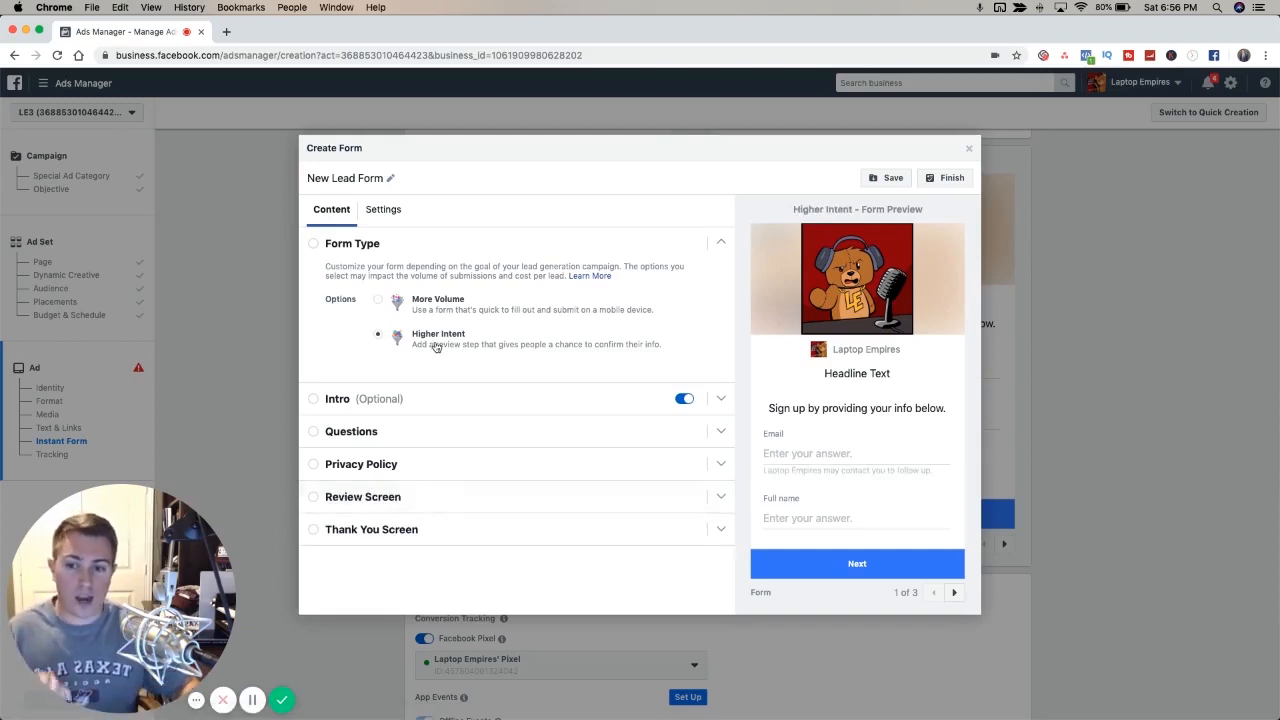
pyautogui.click(448, 493)
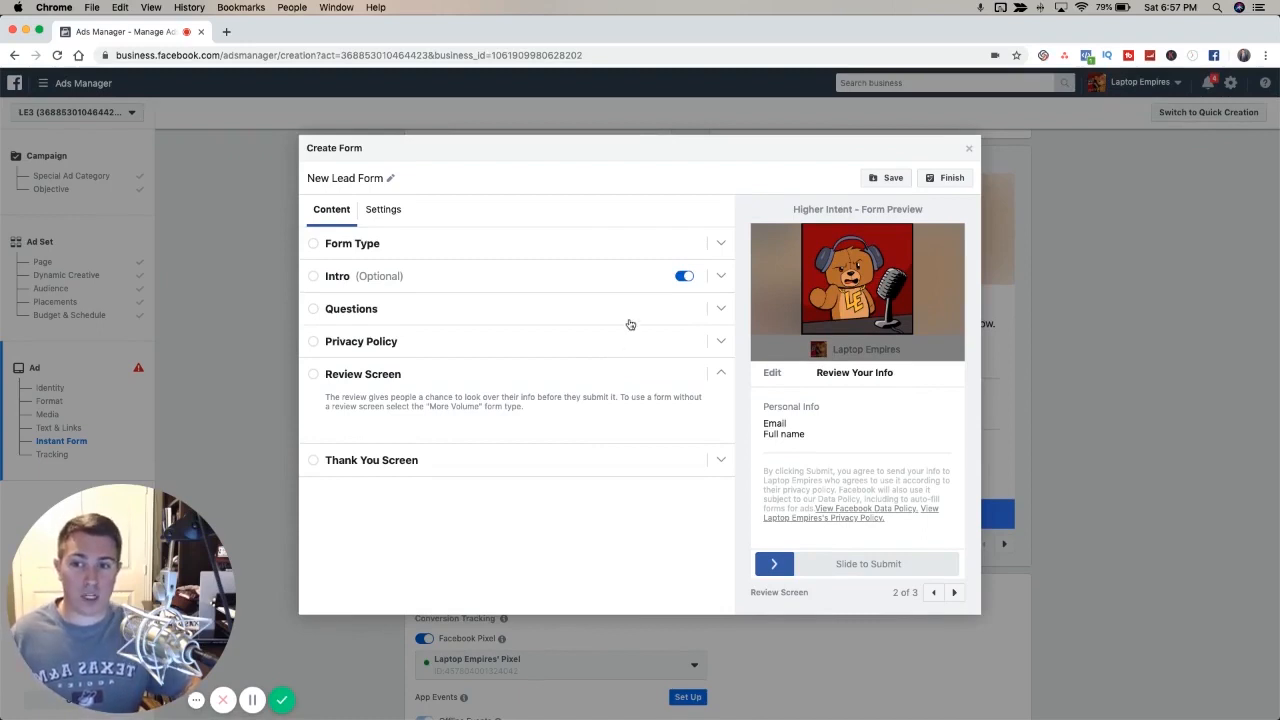
pyautogui.click(374, 247)
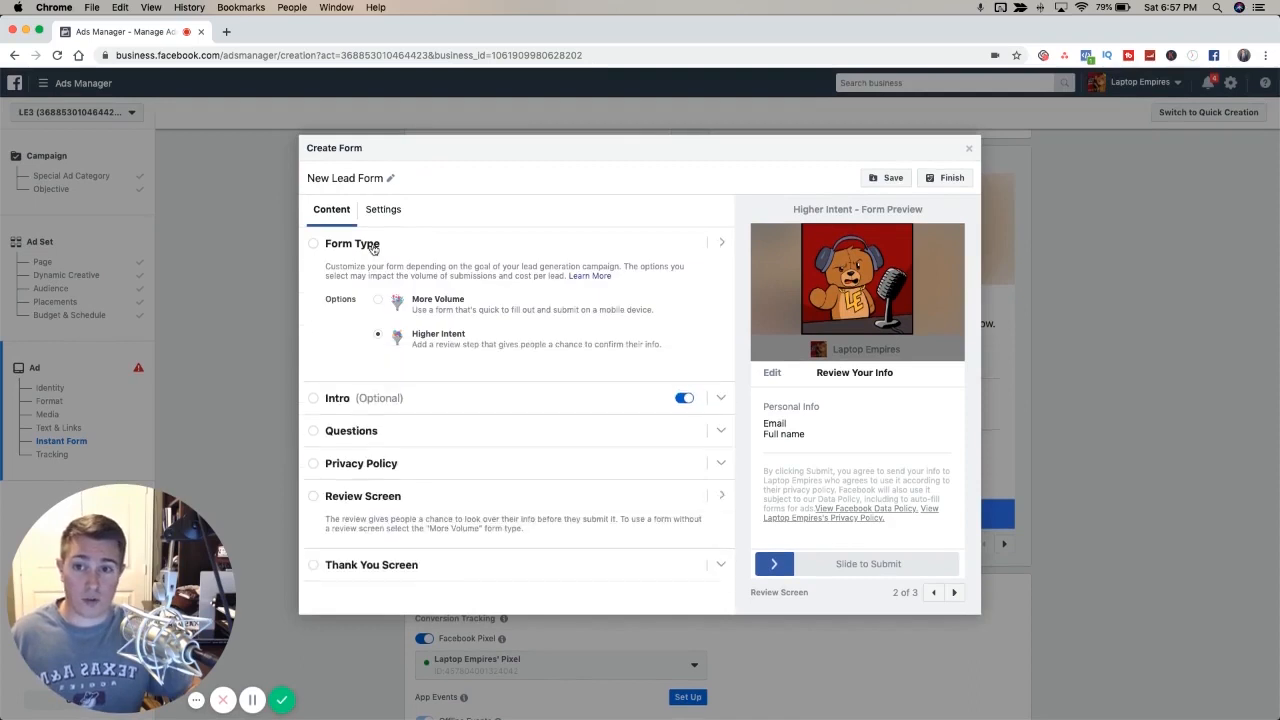
pyautogui.click(379, 301)
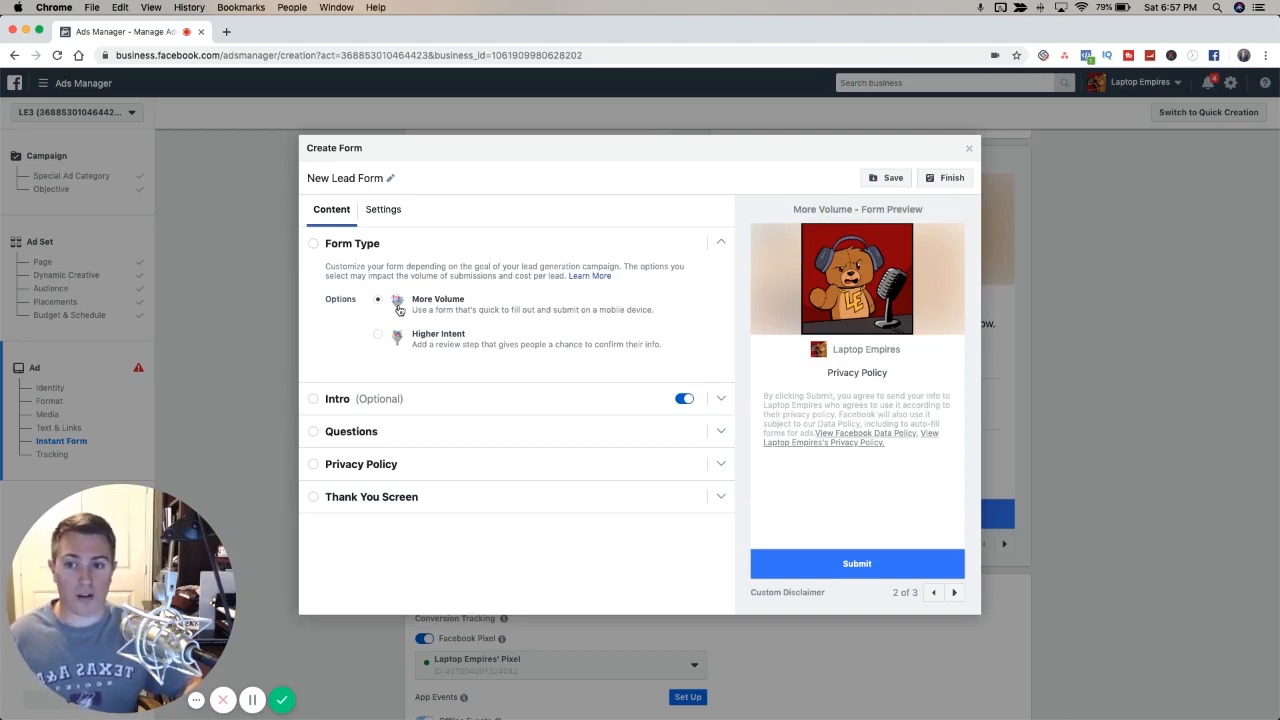
# With the intro enabled, enter "ad;fhaklshdfshkgfdhjksdfb" as its paragraph text and "adsljfhsjkdfghks" as its headline
pyautogui.click(409, 399)
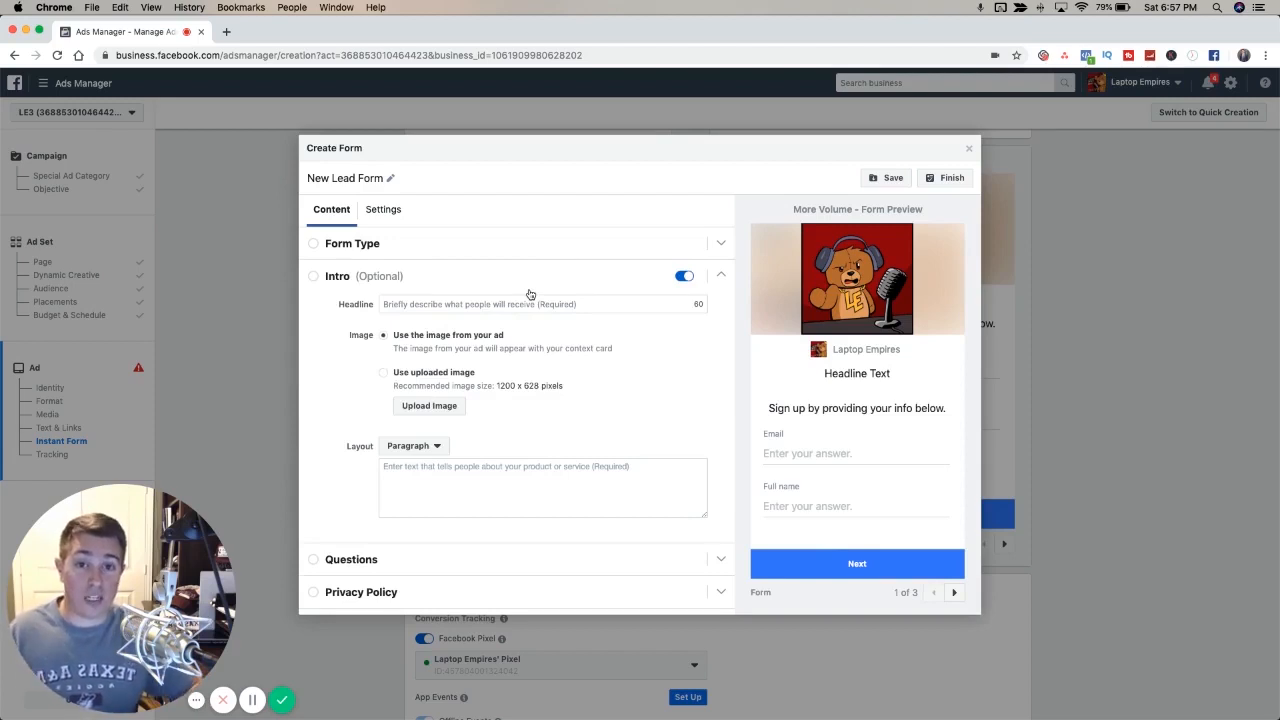
pyautogui.click(683, 278)
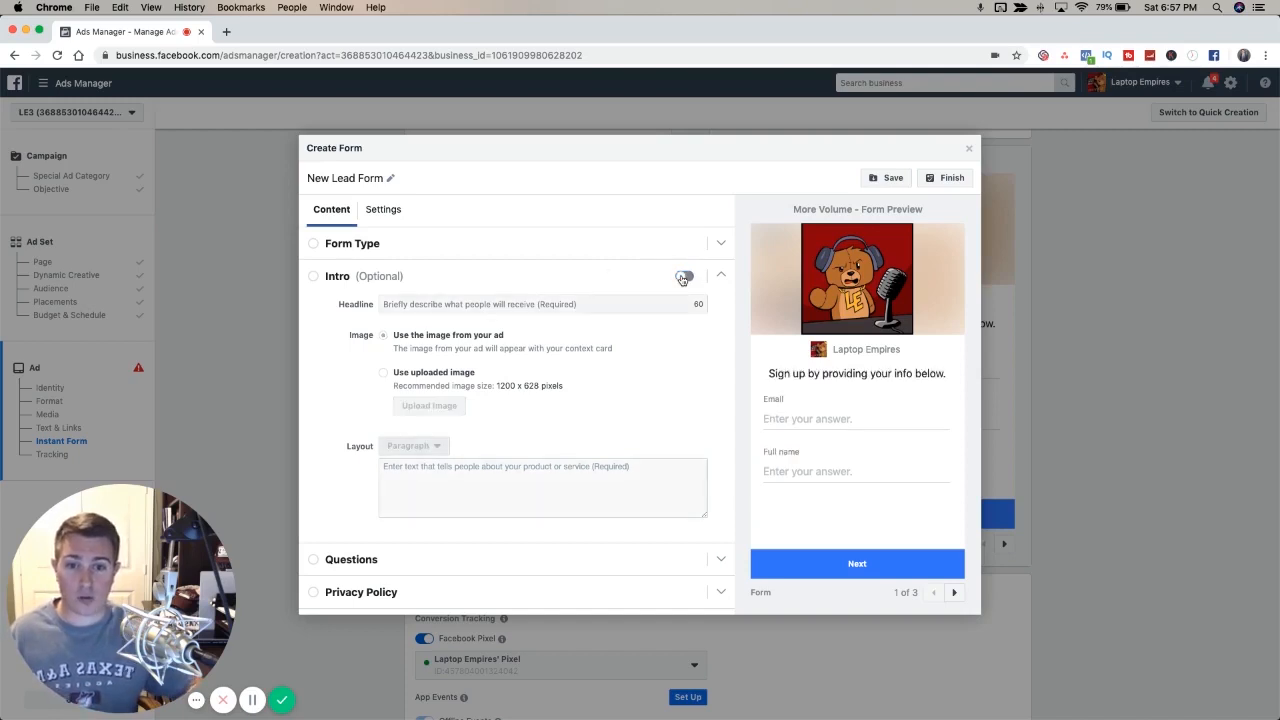
pyautogui.click(683, 278)
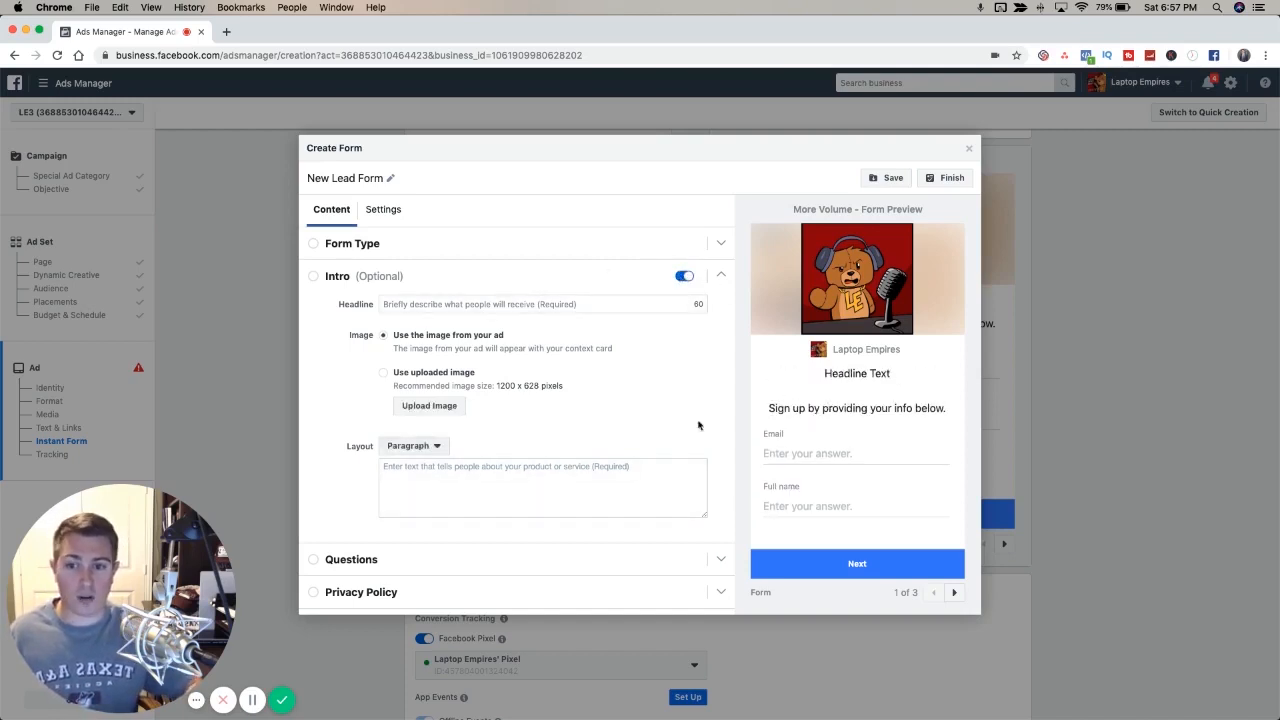
pyautogui.click(414, 484)
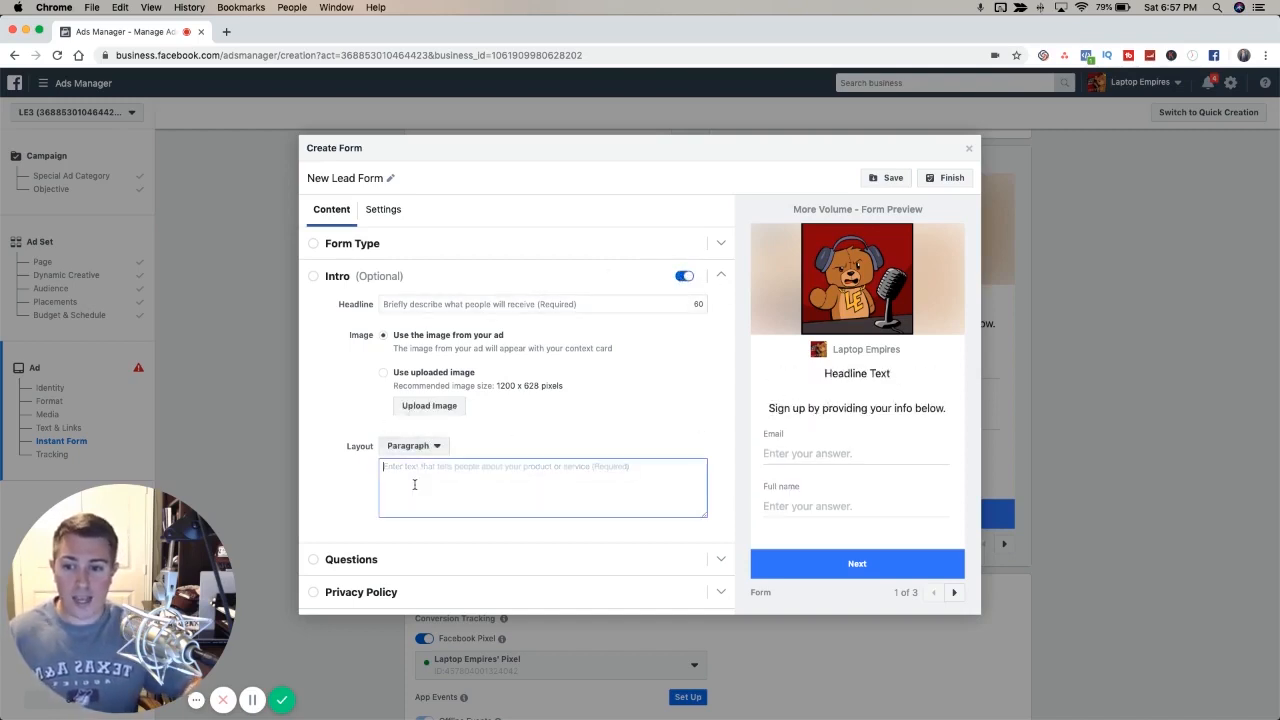
pyautogui.write('ad;fhaklshdfshkgfdhjksdfb')
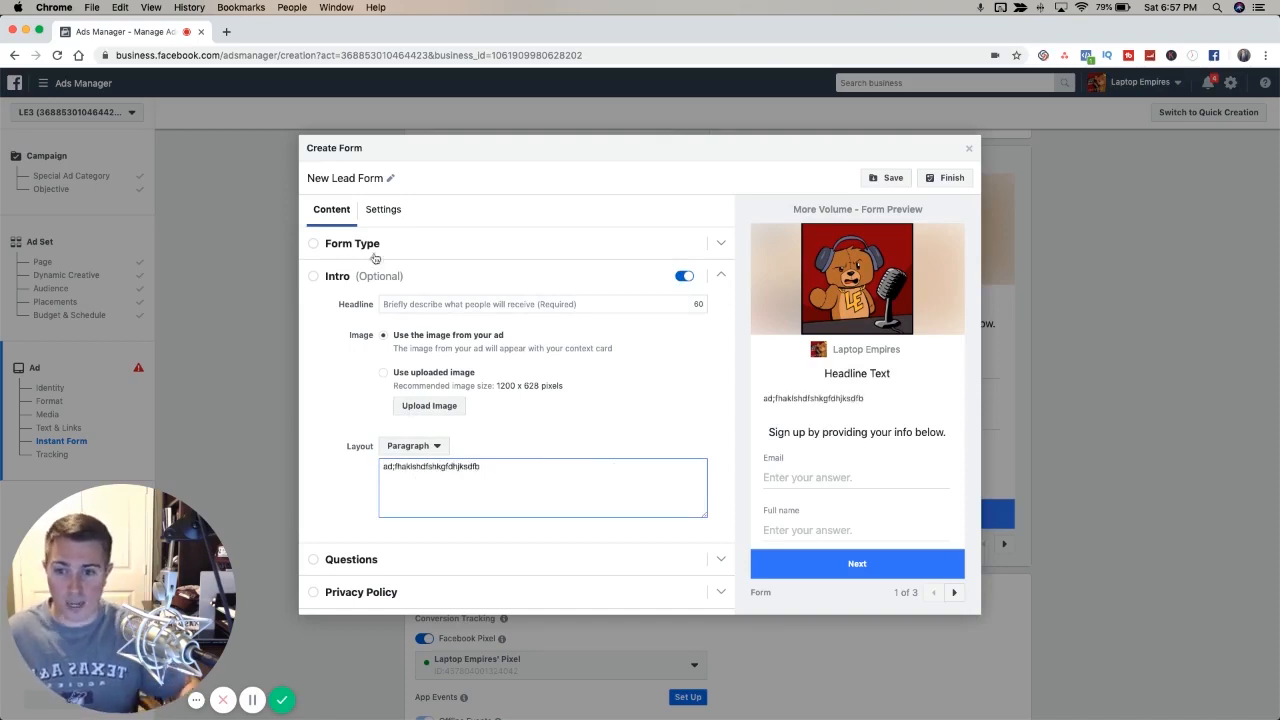
pyautogui.click(405, 304)
pyautogui.write('adsljfhsjkdfghks')
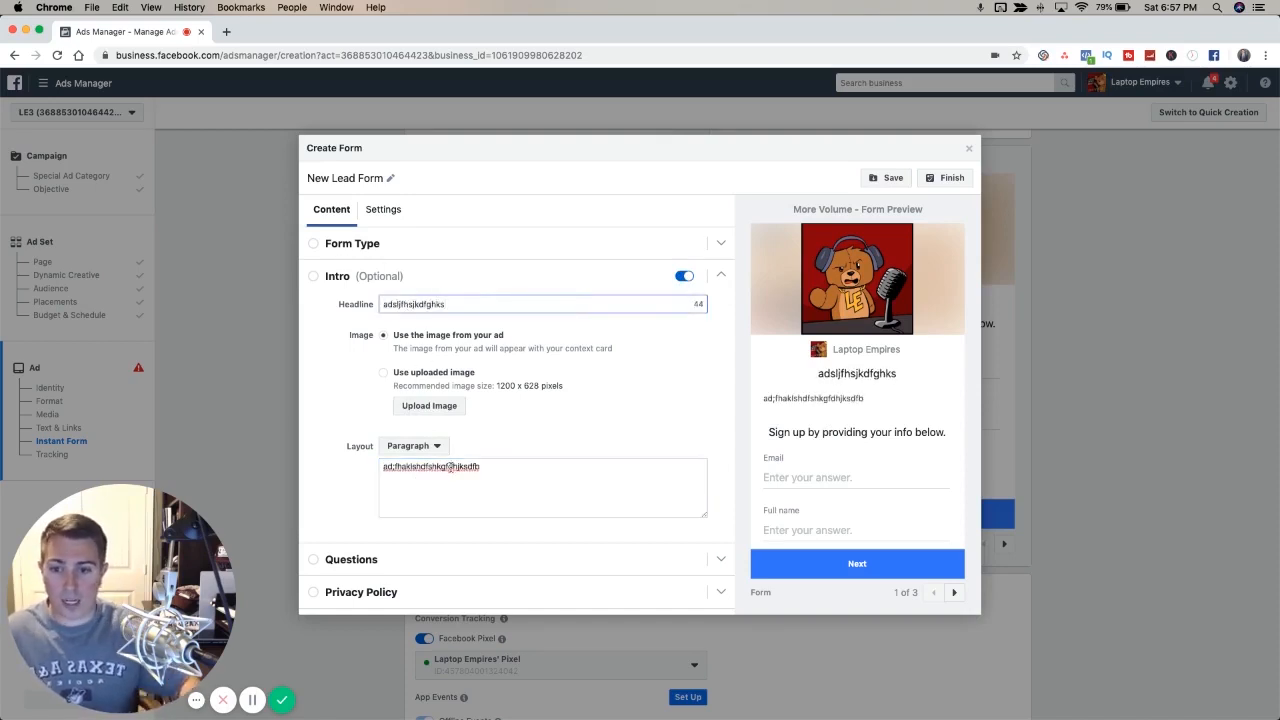
# Change the intro layout to Bullets and enter the bullets "point 1", "point 2" and "point 3"
pyautogui.click(436, 445)
pyautogui.click(430, 461)
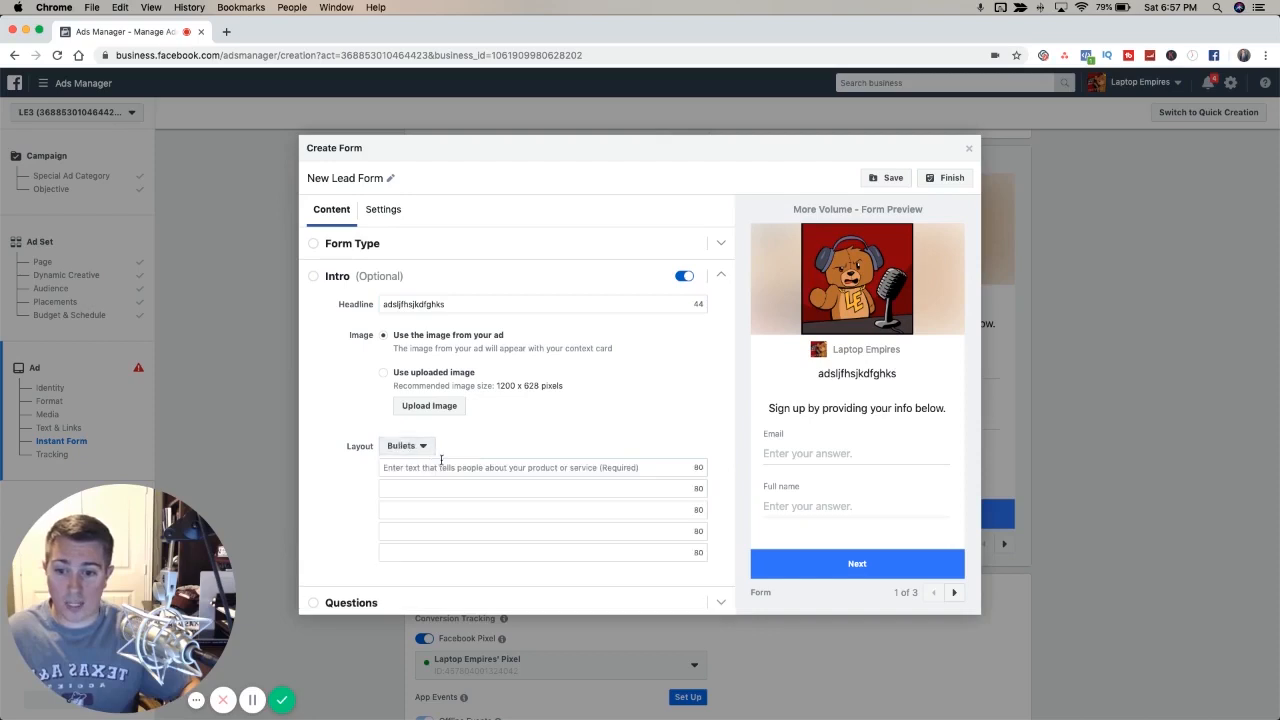
pyautogui.click(440, 464)
pyautogui.write('point 1')
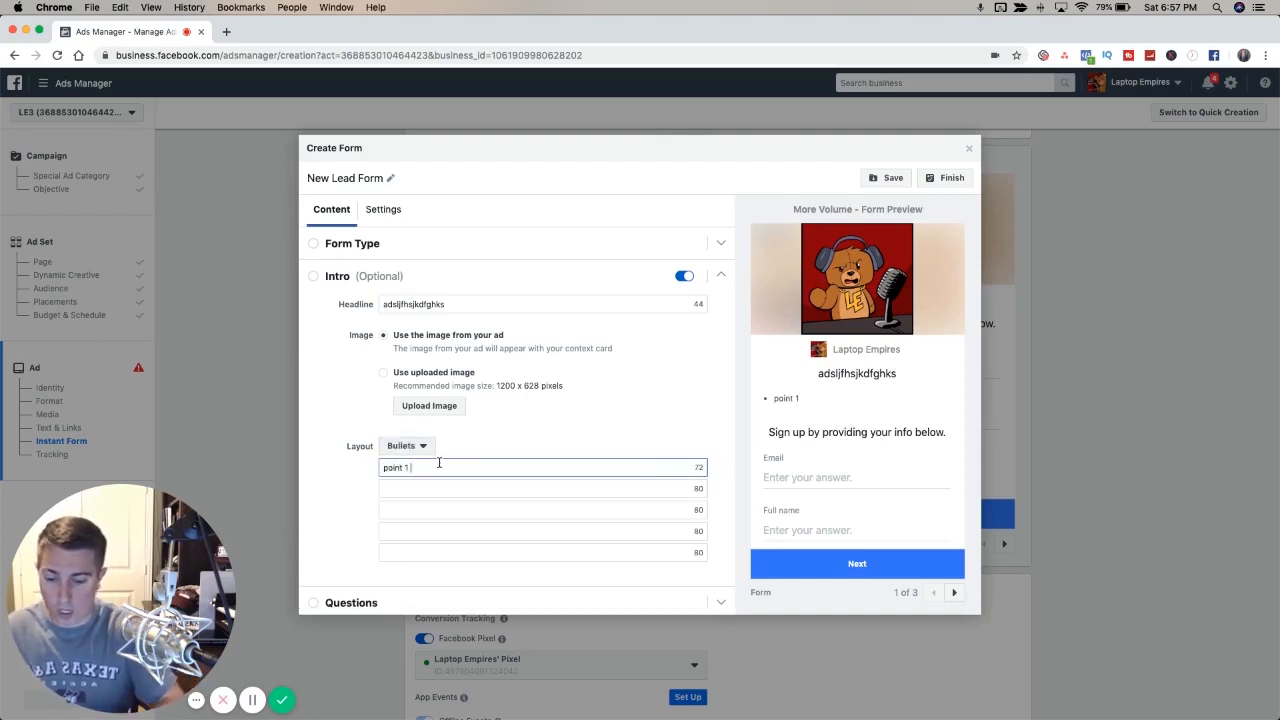
pyautogui.press('Tab')
pyautogui.write('point 2')
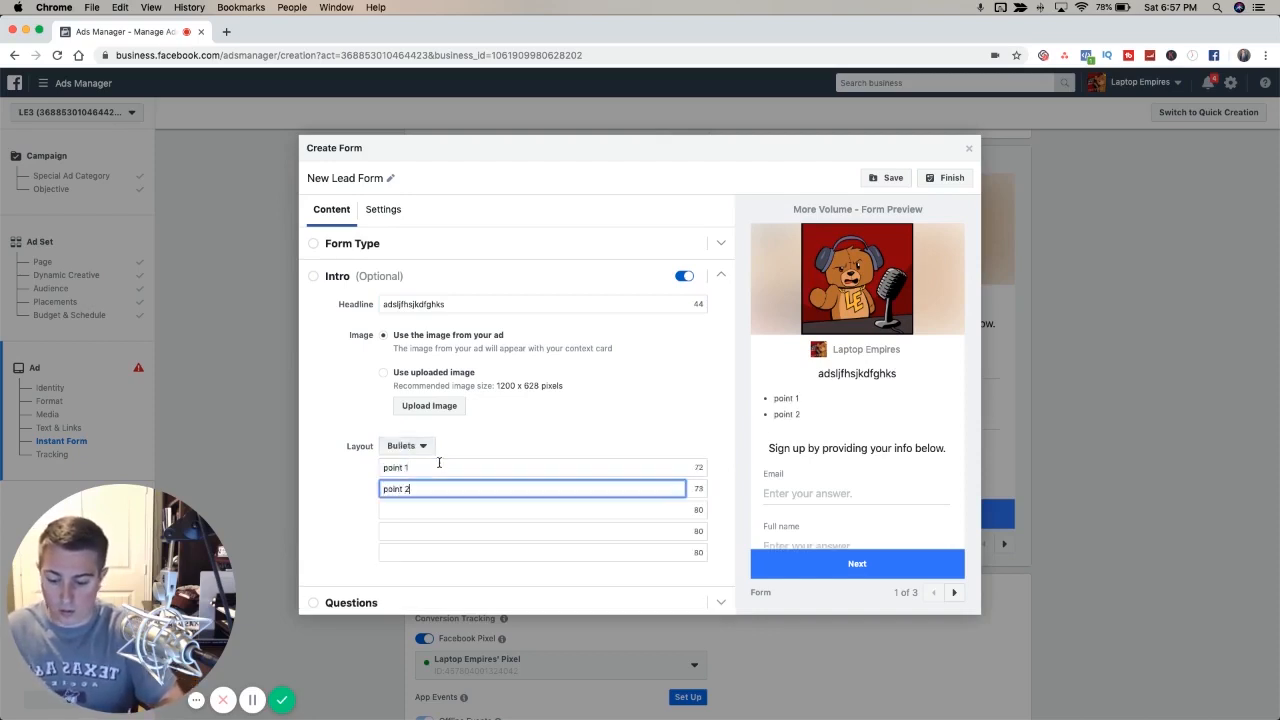
pyautogui.press('Tab')
pyautogui.write('point 3')
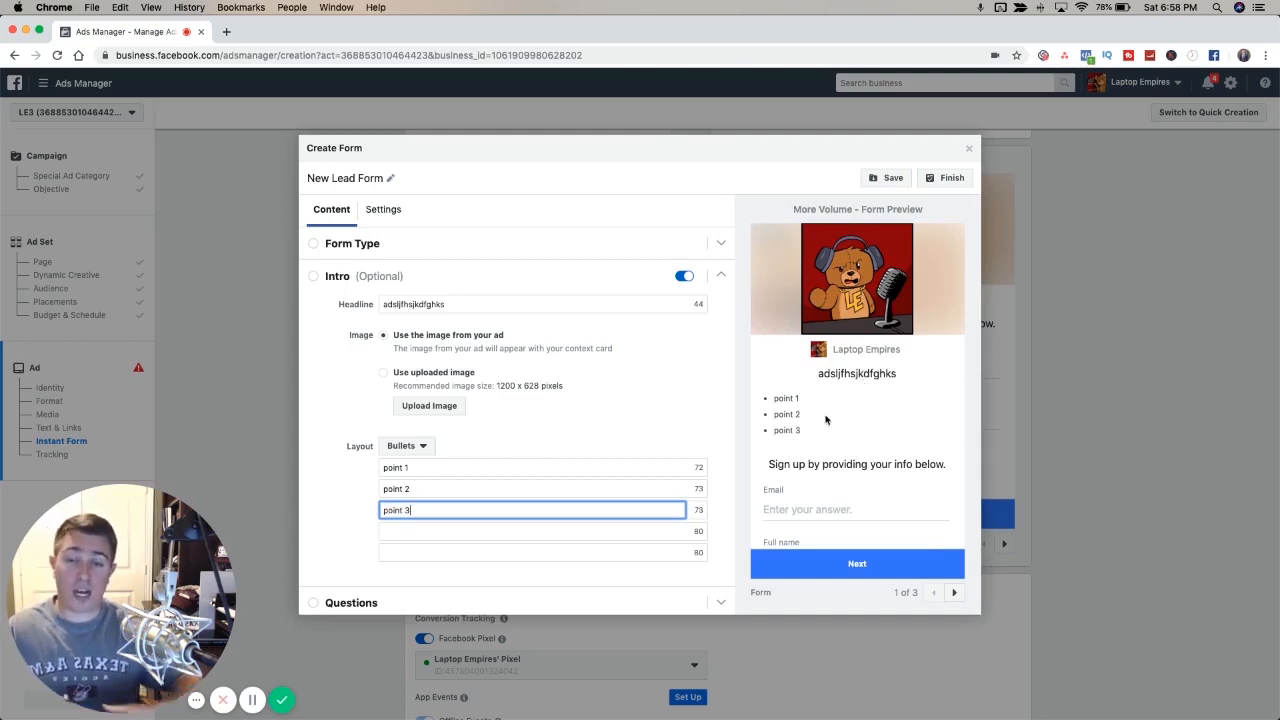
# Set the intro image to Use uploaded image and cancel the file selection without choosing a file
pyautogui.click(617, 411)
pyautogui.click(429, 405)
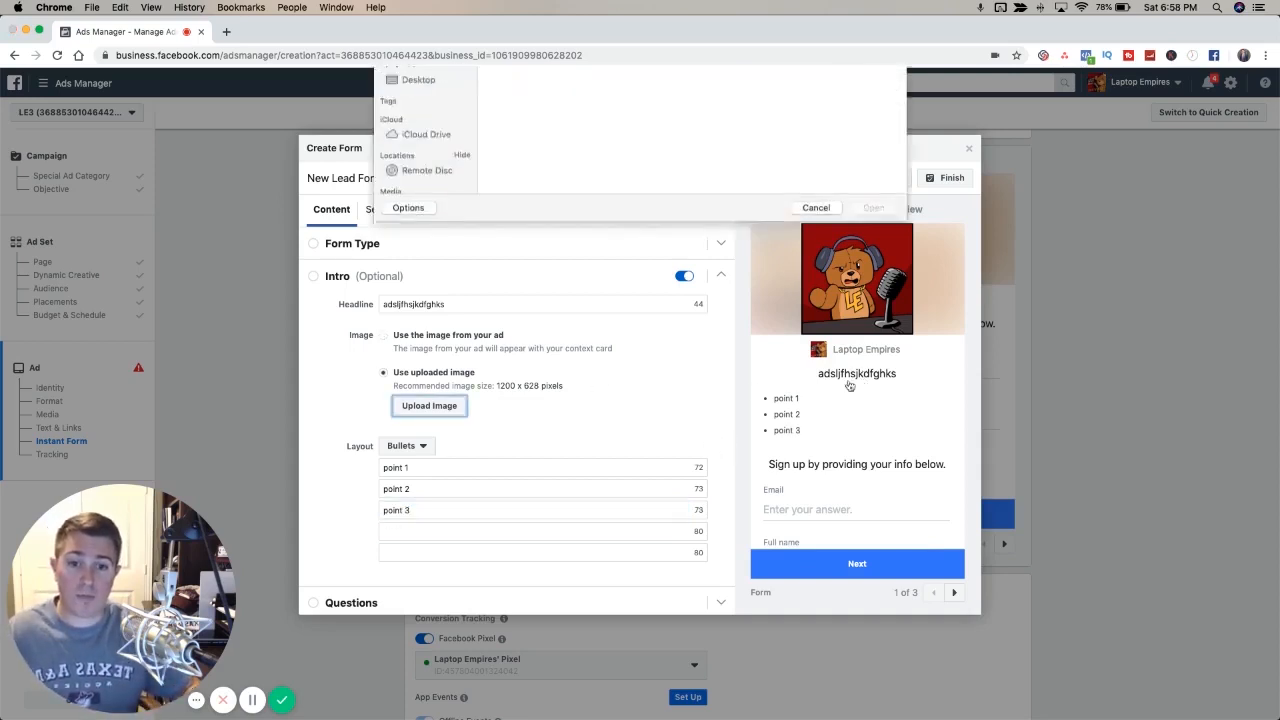
pyautogui.click(817, 352)
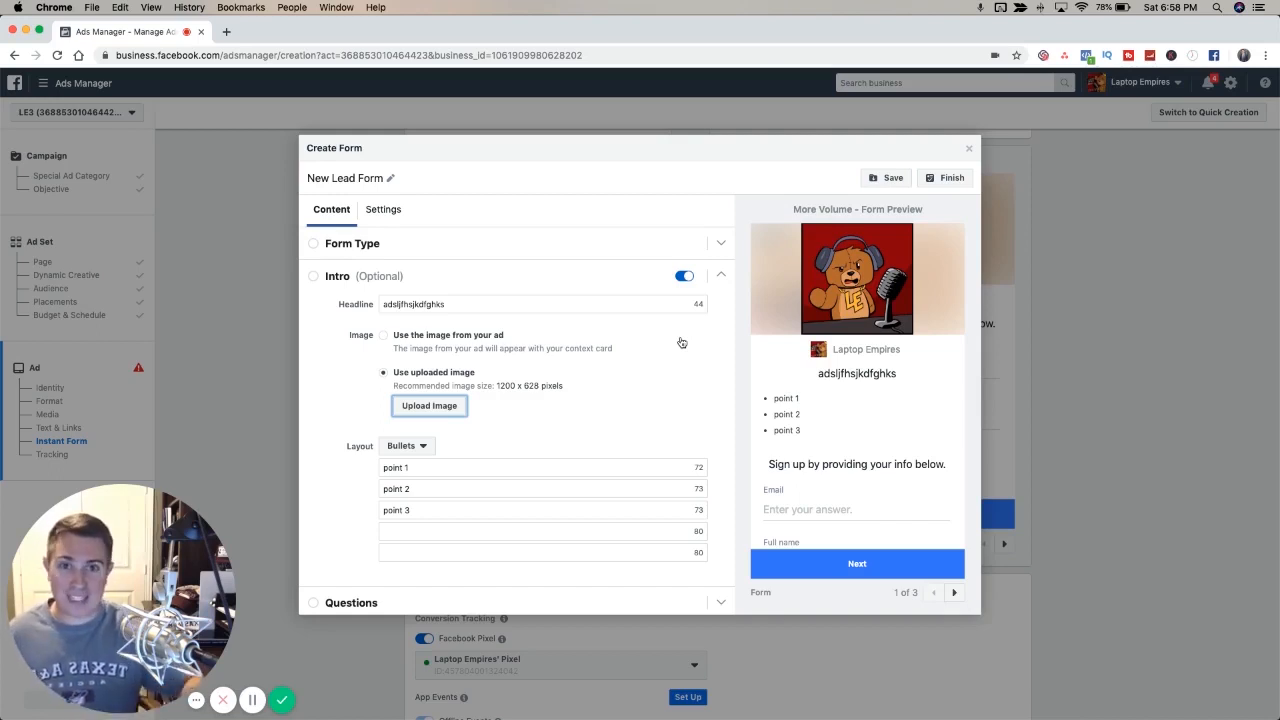
# Turn the optional intro off and on again, and look over the form preview down to its question fields
pyautogui.click(684, 276)
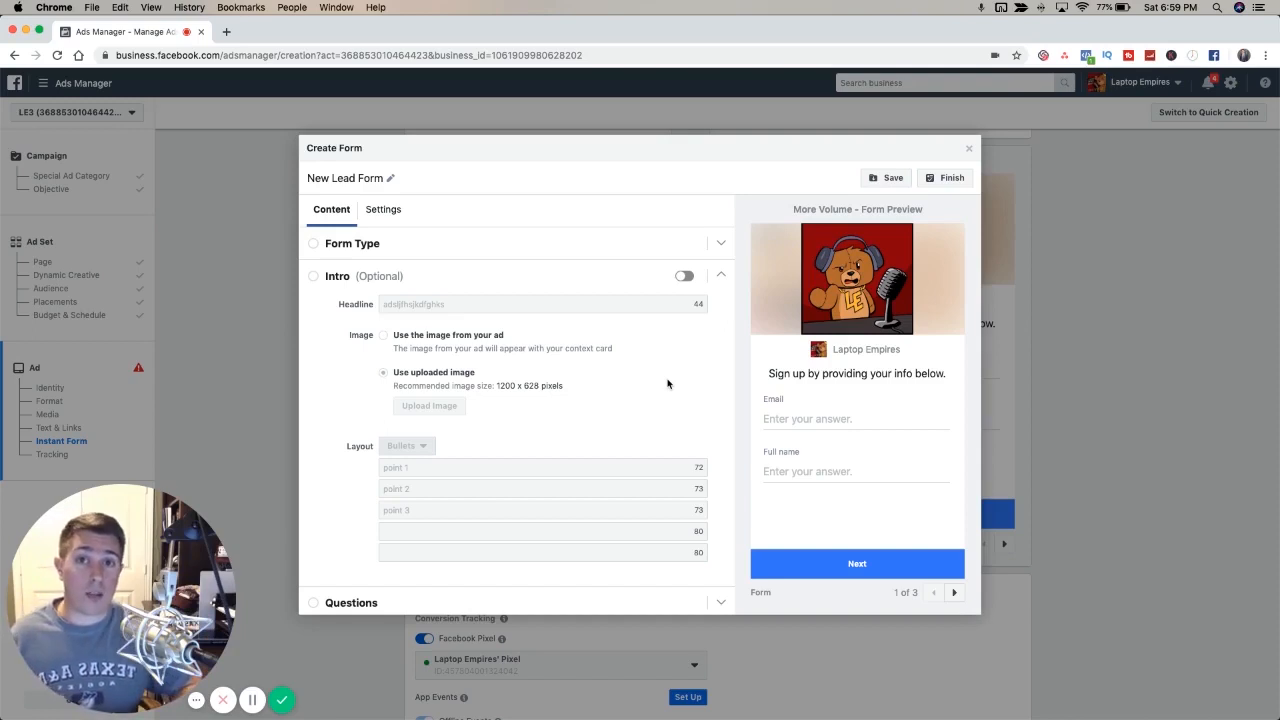
pyautogui.click(684, 275)
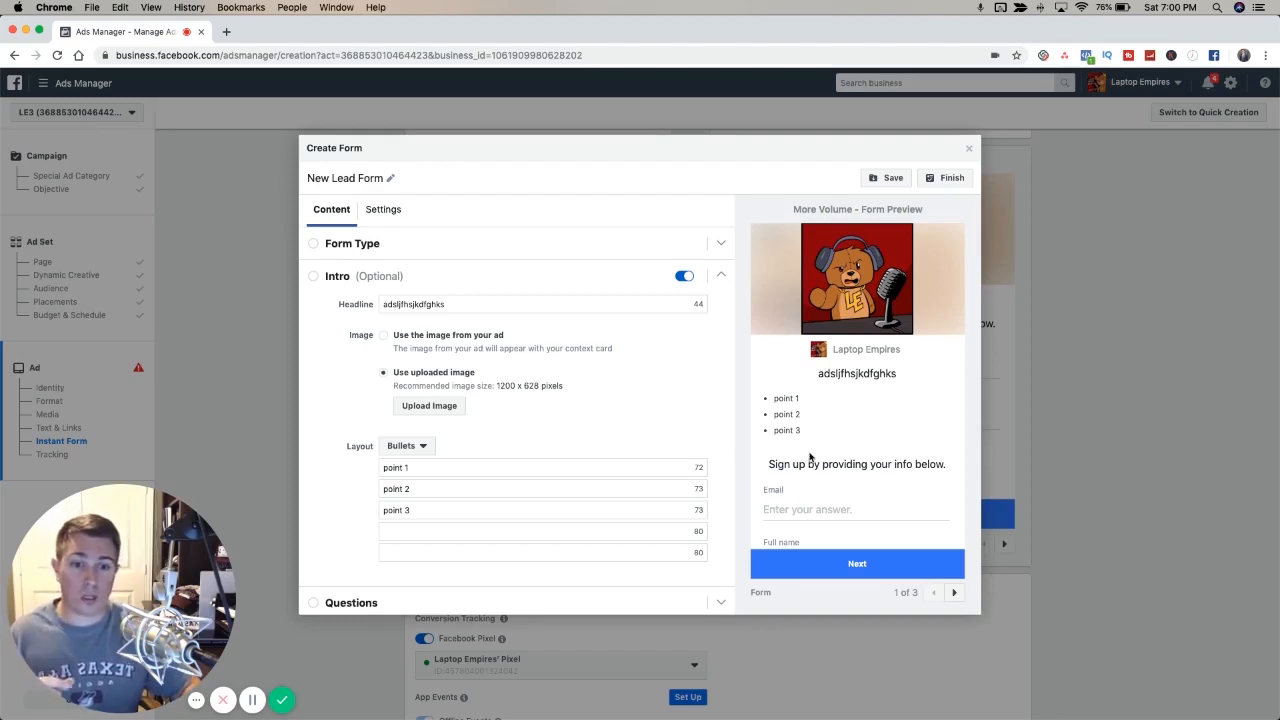
pyautogui.scroll(-2, 812, 458)
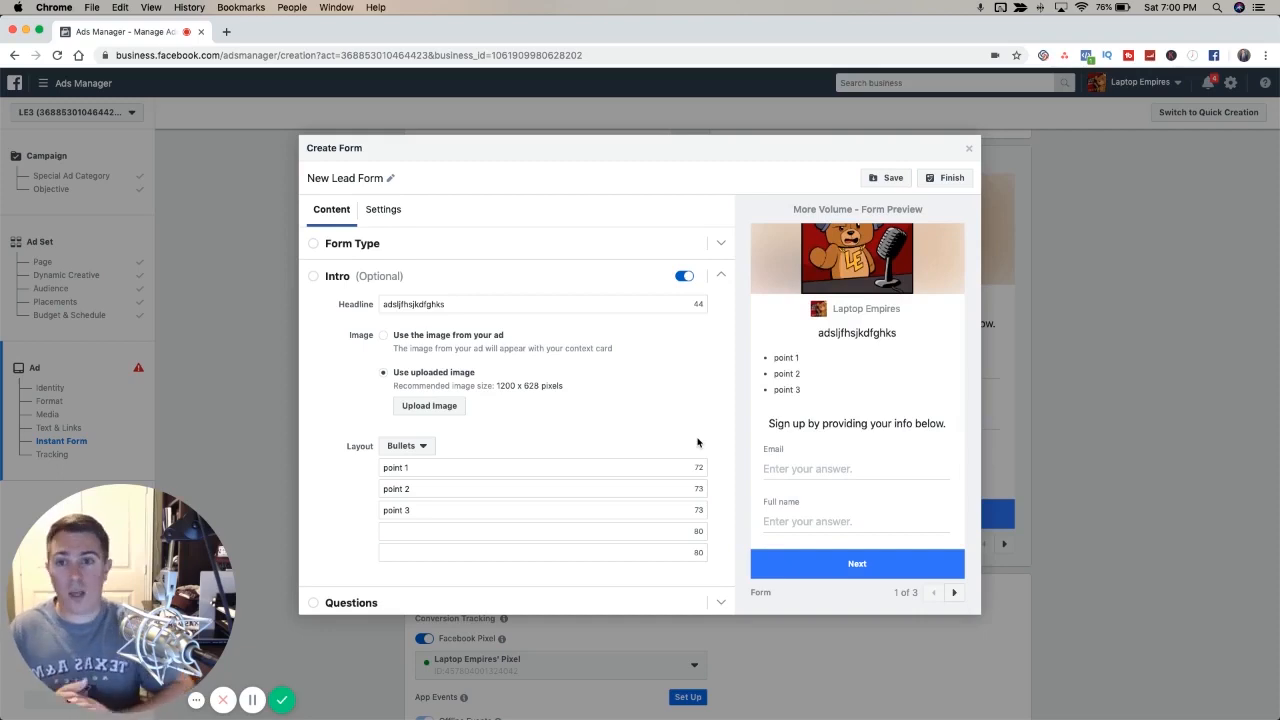
# Review the form's sharing configuration and form type options, and reopen the intro section
pyautogui.click(381, 212)
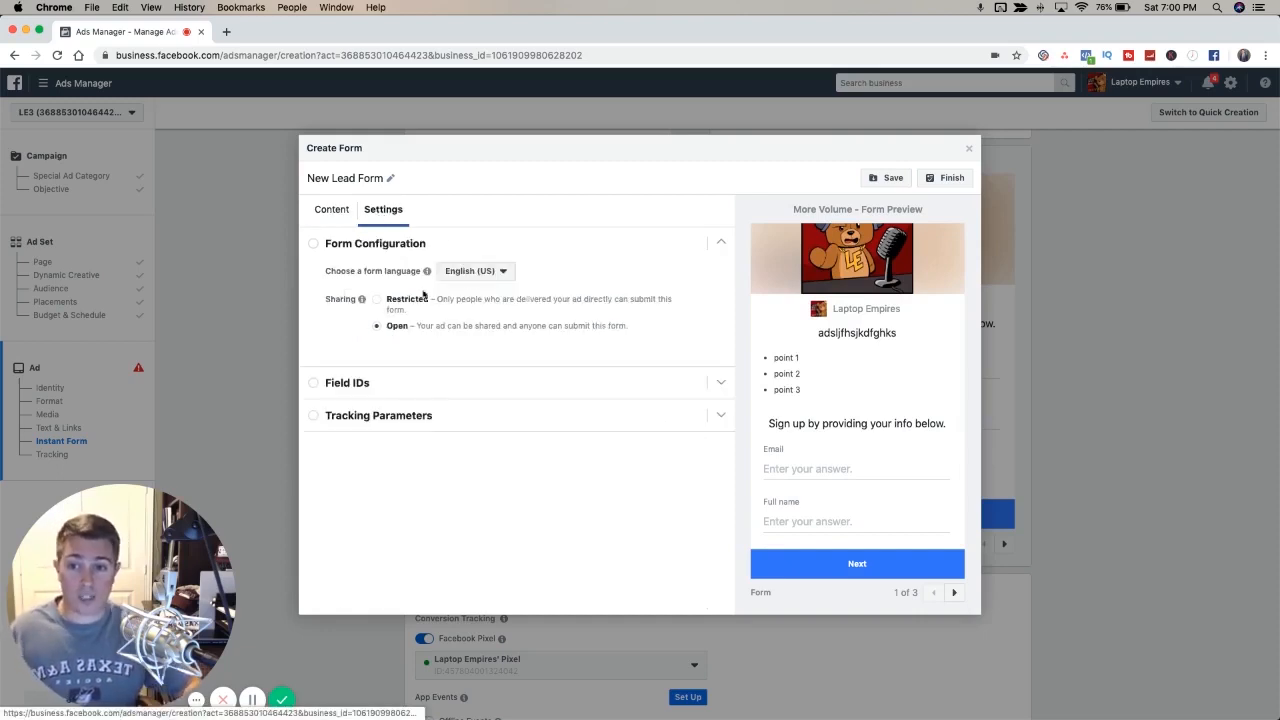
pyautogui.click(325, 214)
pyautogui.click(383, 245)
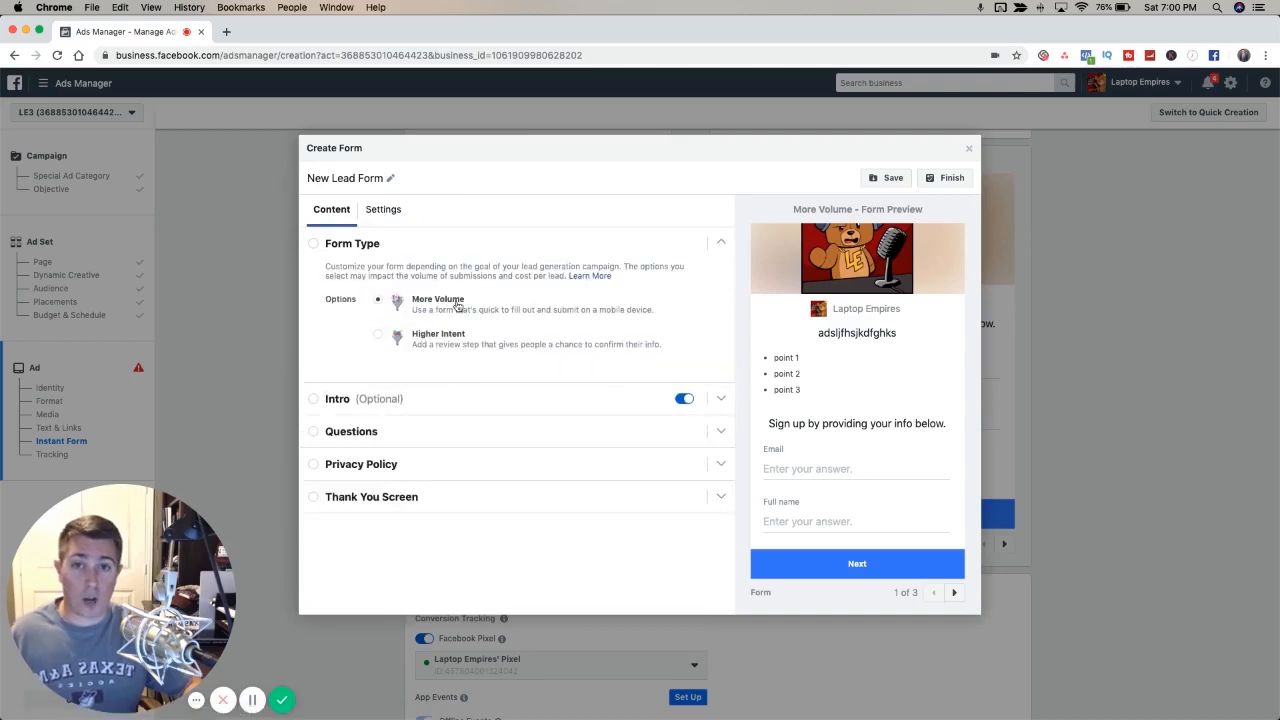
pyautogui.click(399, 397)
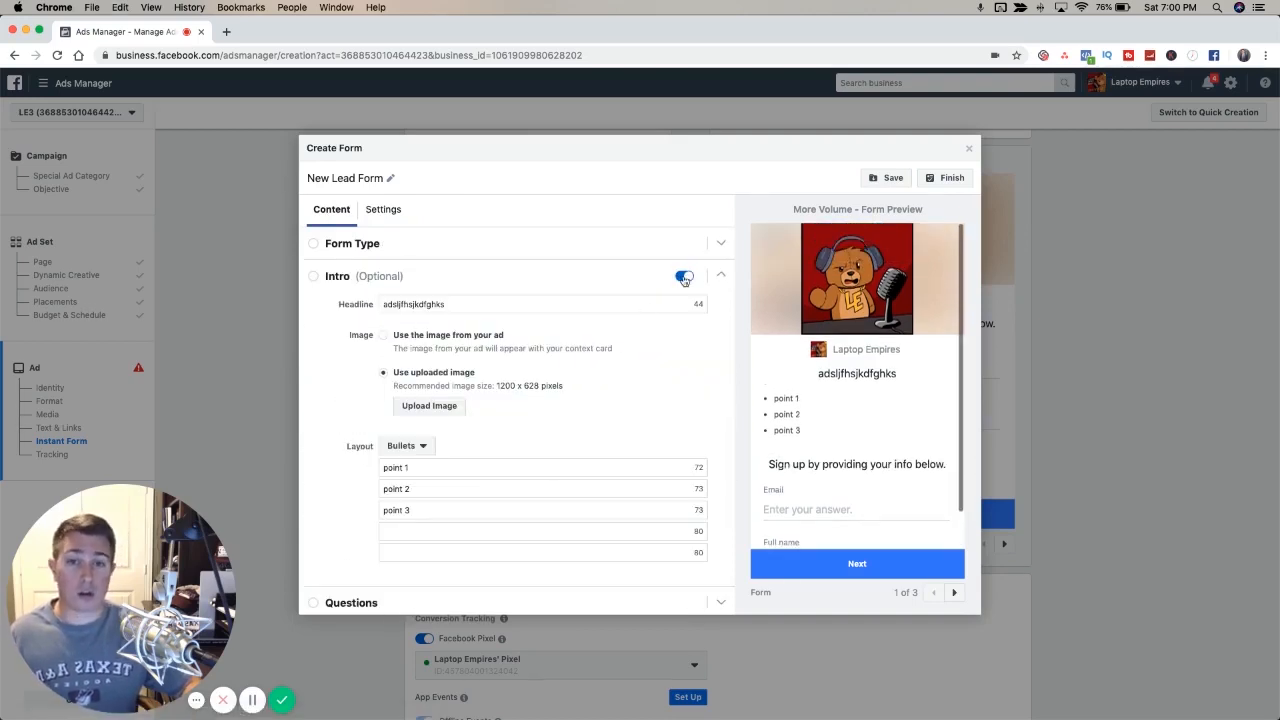